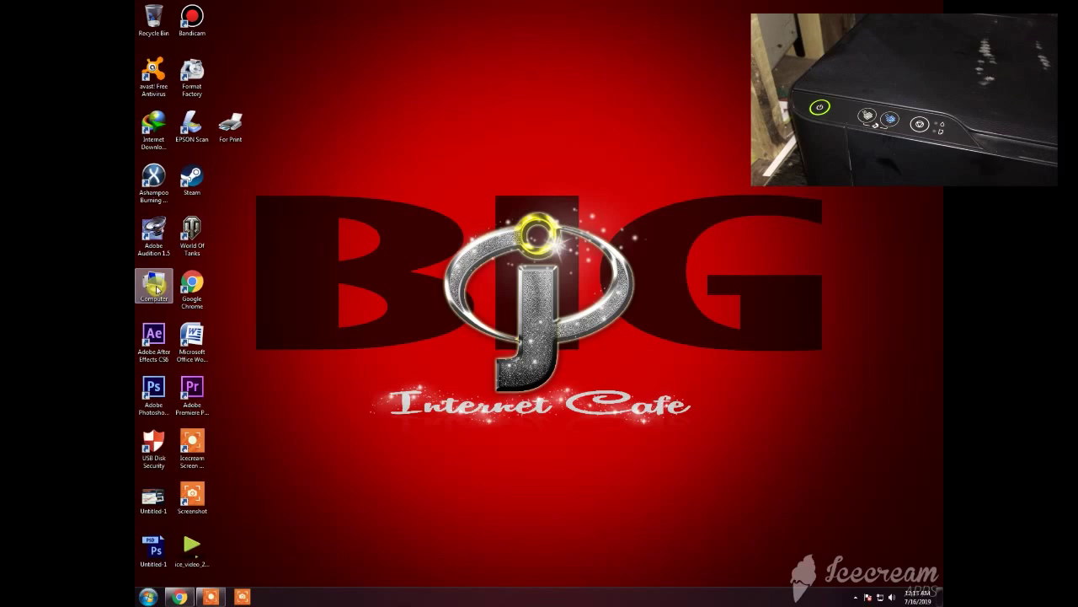
# - Open the Epson Driver & Reseter folder on Server Files (F:), inside Computer Tools > Utilities
pyautogui.doubleClick(154, 286)
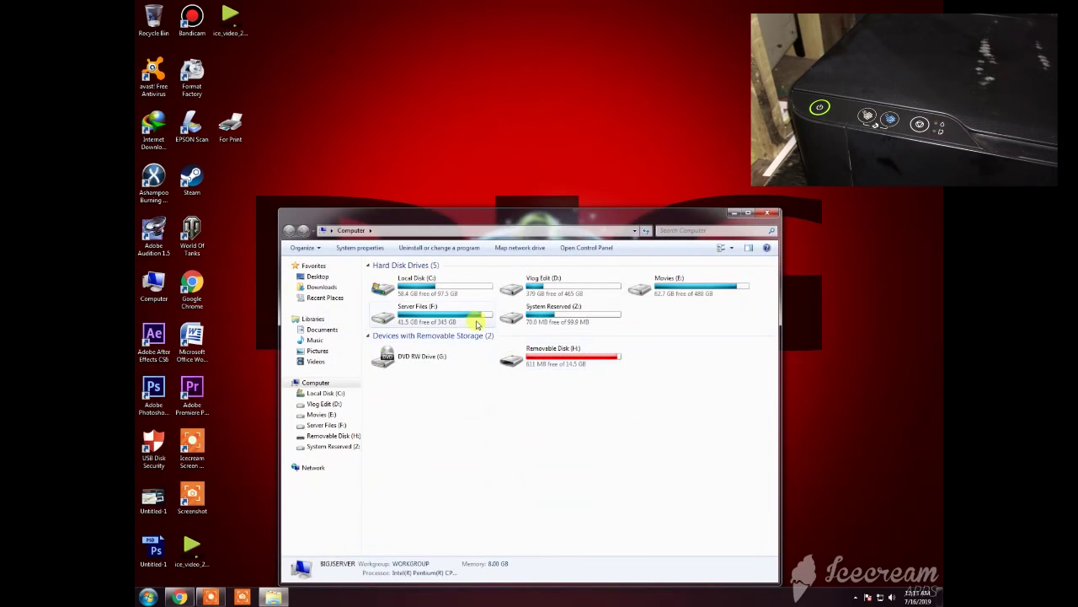
pyautogui.doubleClick(468, 319)
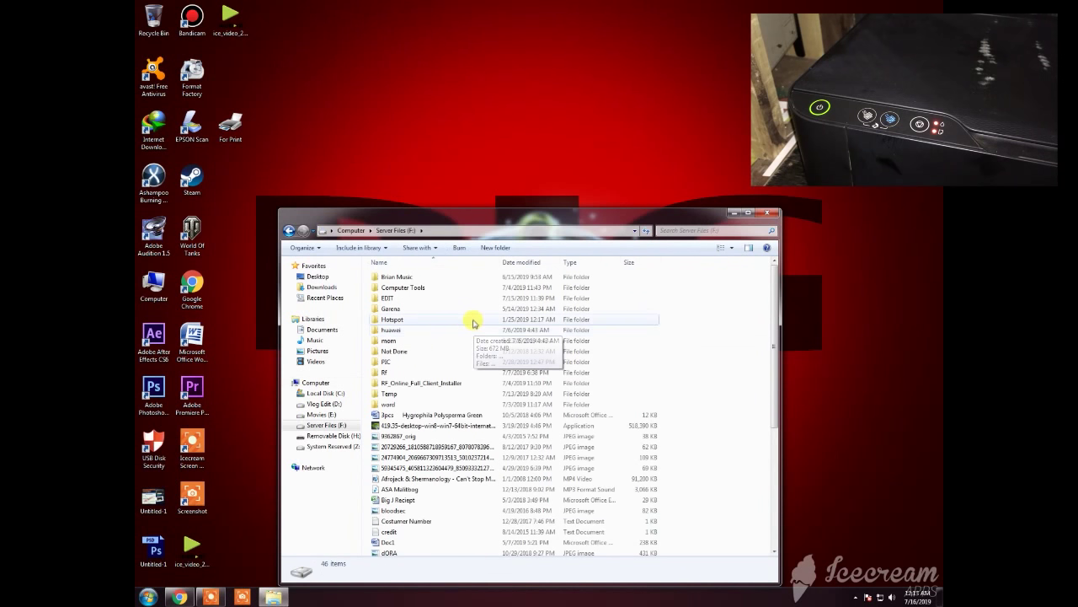
pyautogui.doubleClick(421, 287)
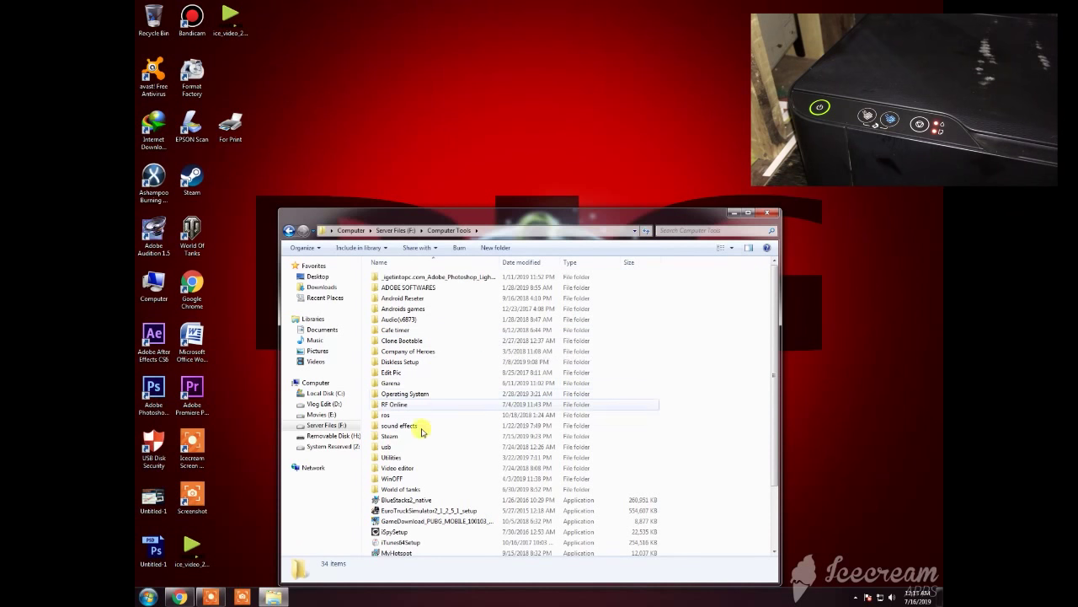
pyautogui.doubleClick(416, 460)
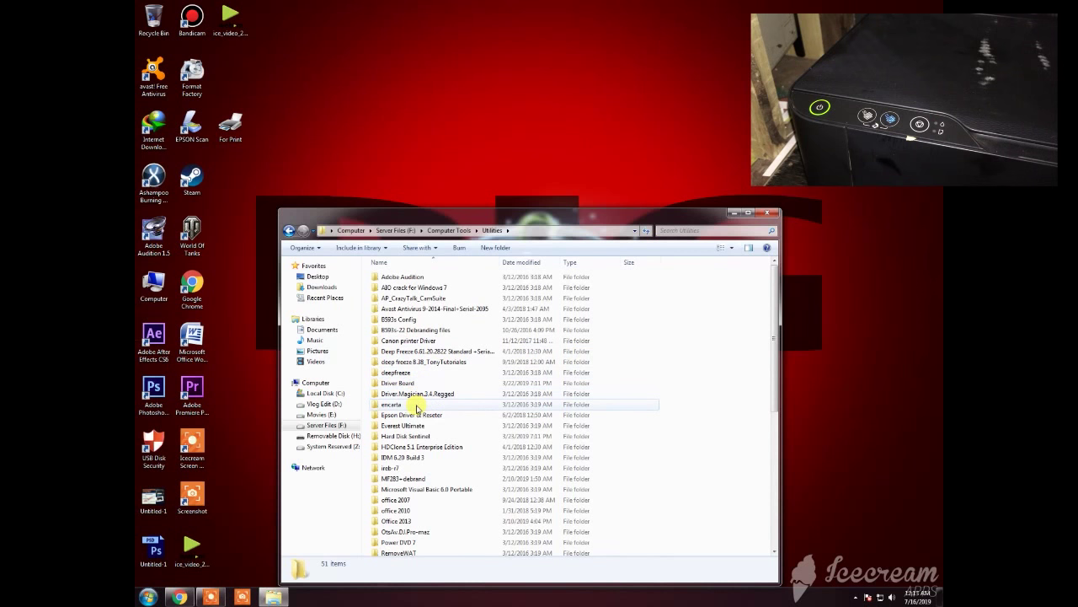
pyautogui.doubleClick(420, 415)
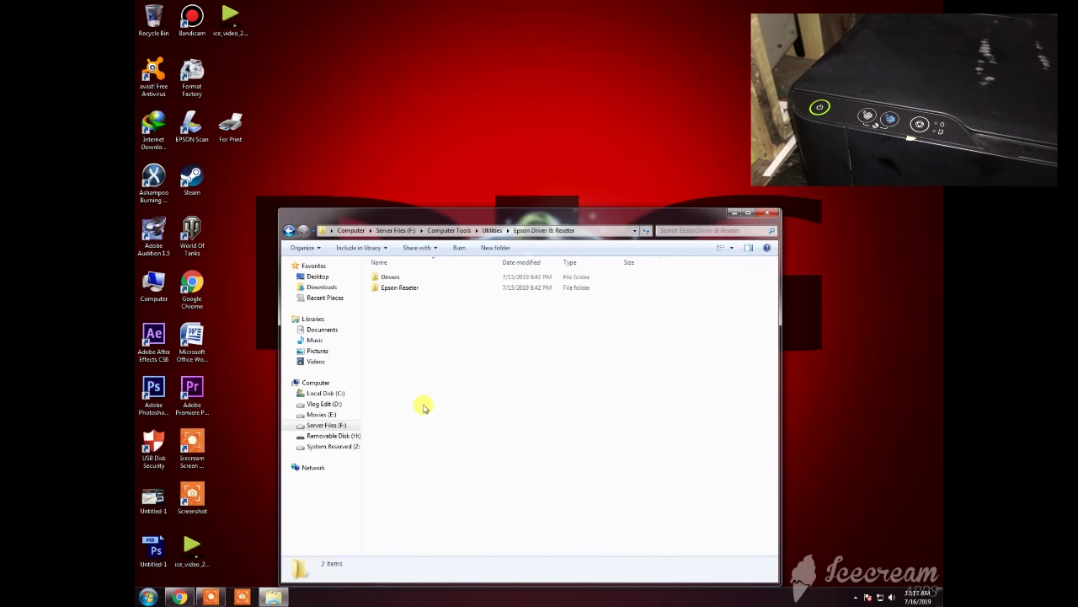
# - Look at the L3110 driver installer in the Drivers folder, and return to Epson Driver & Reseter
pyautogui.doubleClick(419, 281)
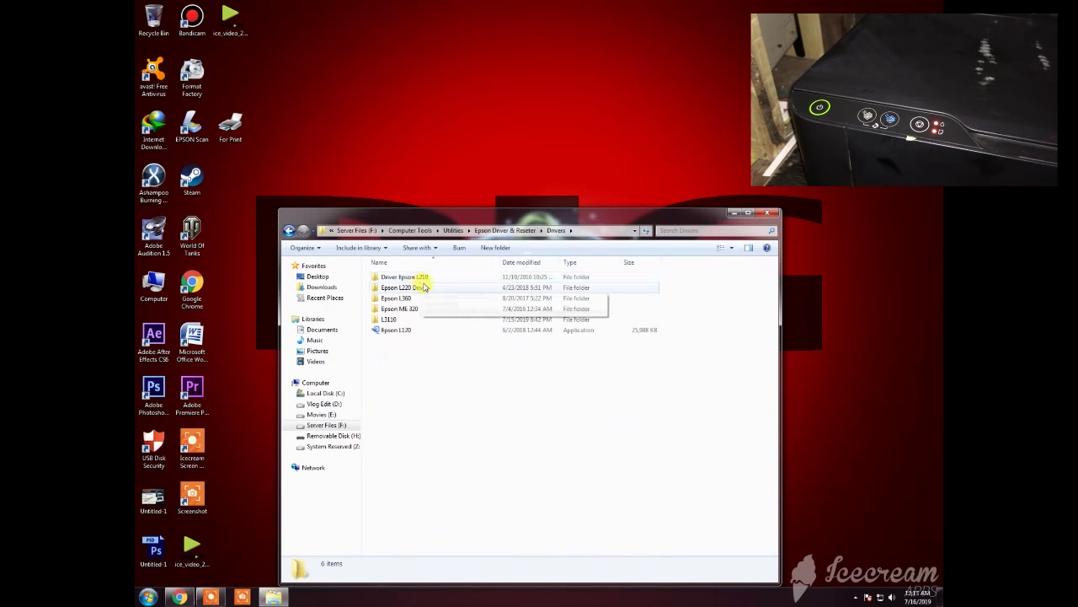
pyautogui.doubleClick(391, 320)
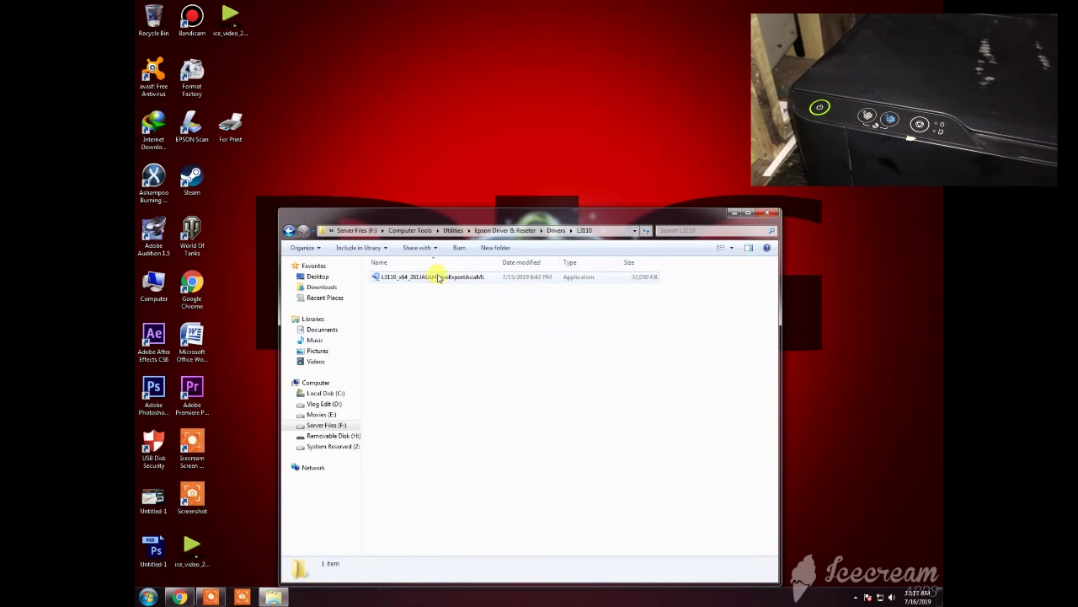
pyautogui.click(294, 234)
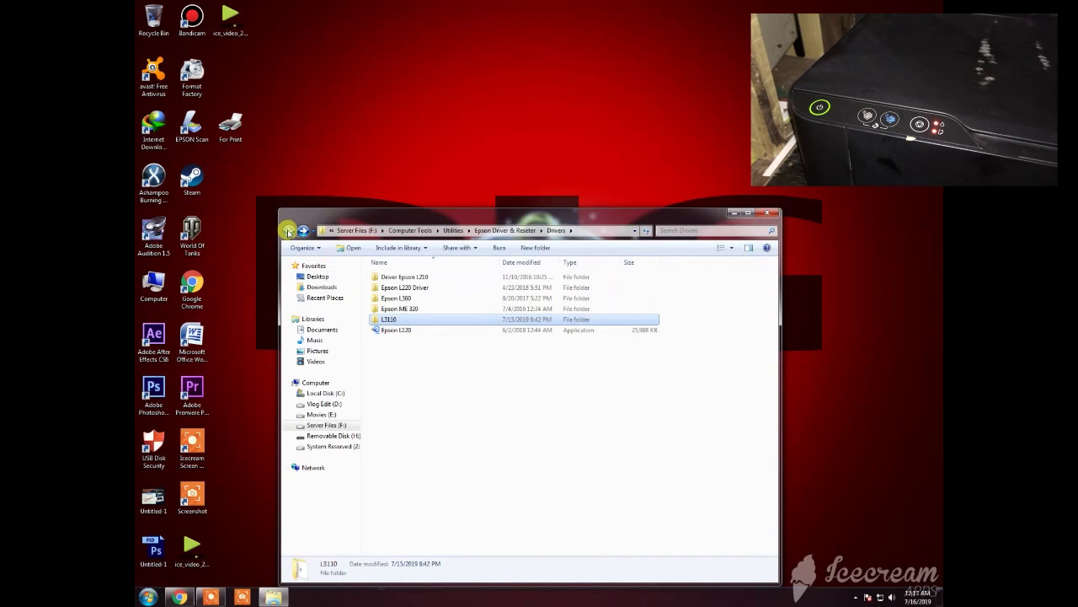
pyautogui.click(289, 230)
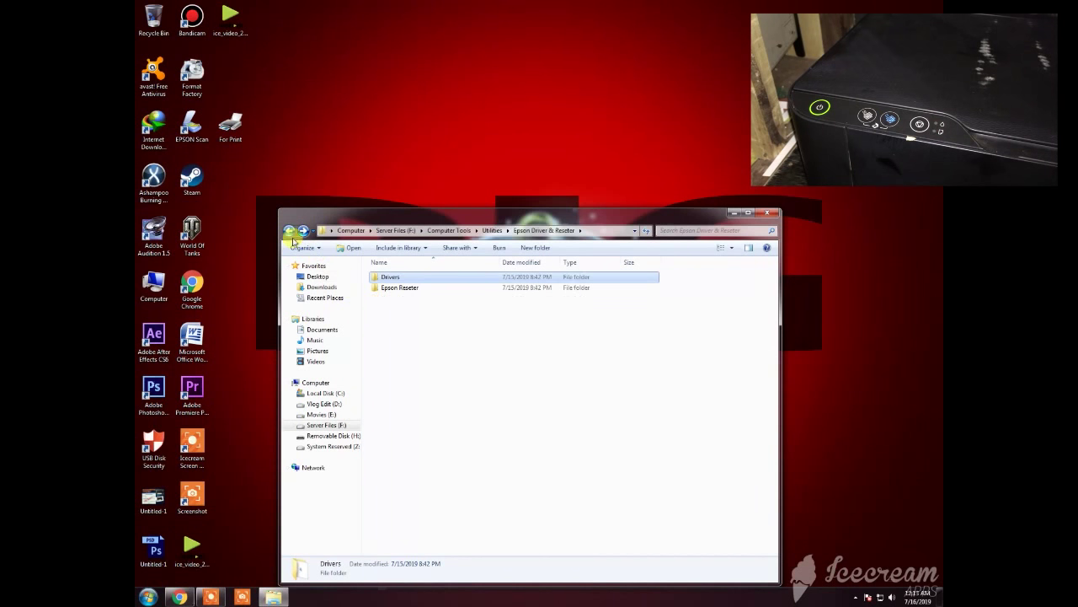
# - Open the inner Keygen folder found under Epson Reseter > epson 3110 > Keygen
pyautogui.click(401, 288)
pyautogui.doubleClick(402, 289)
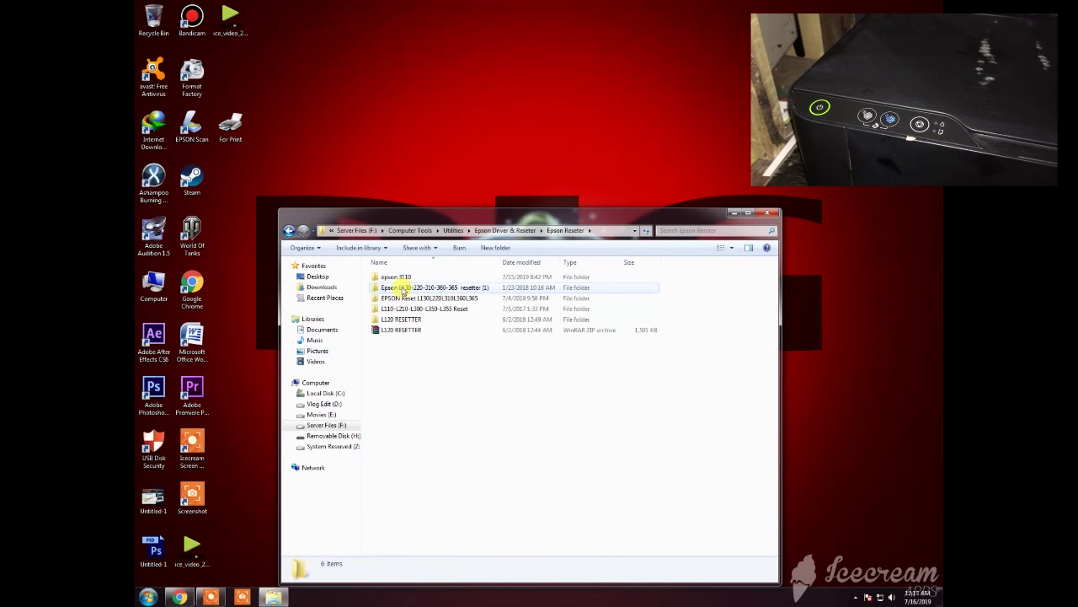
pyautogui.doubleClick(407, 278)
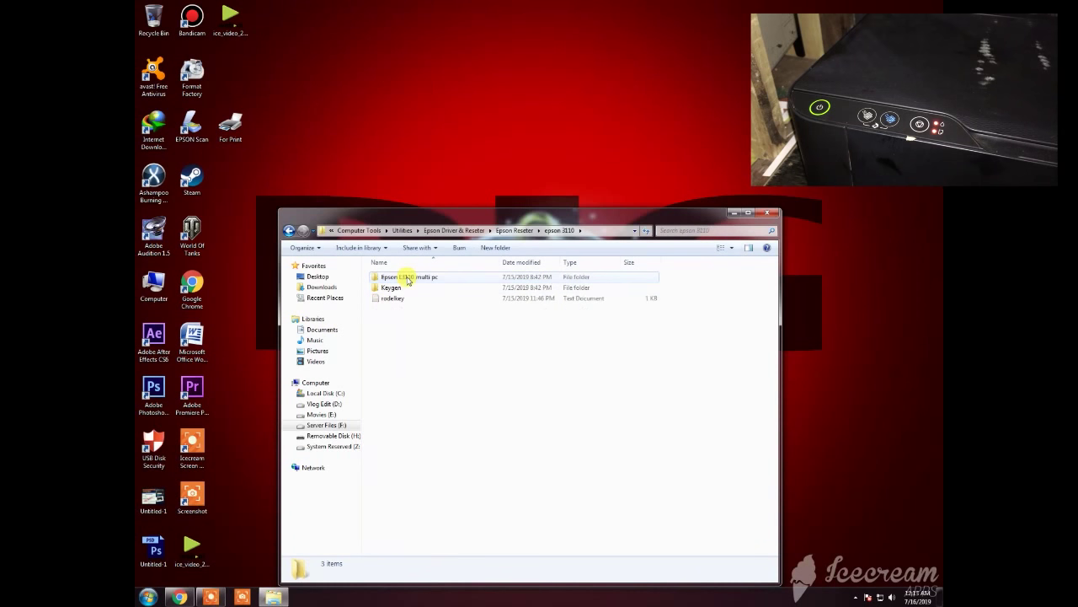
pyautogui.doubleClick(404, 289)
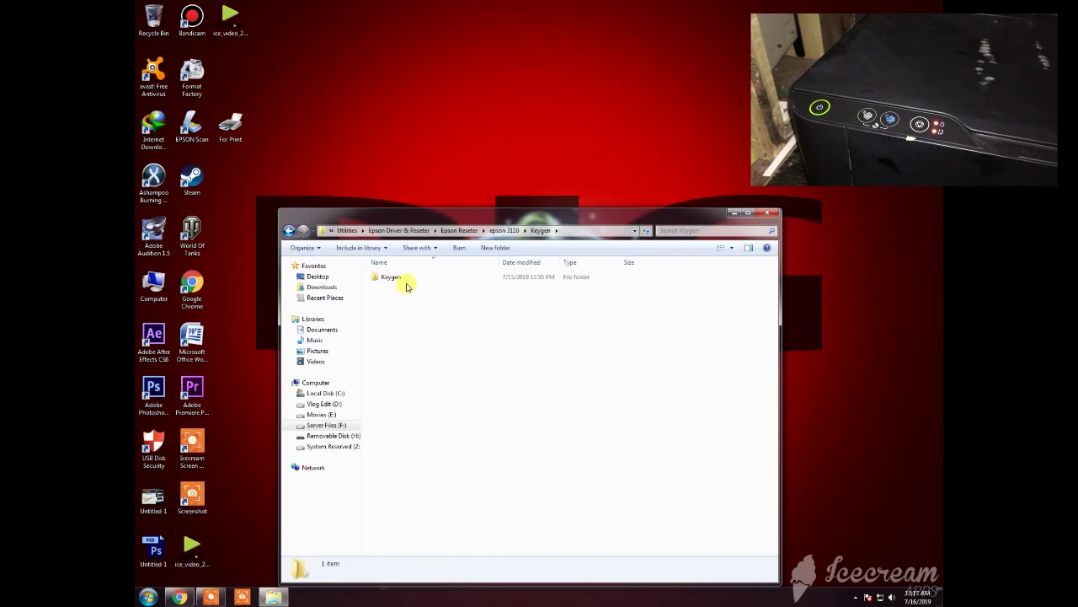
pyautogui.click(409, 282)
pyautogui.doubleClick(409, 282)
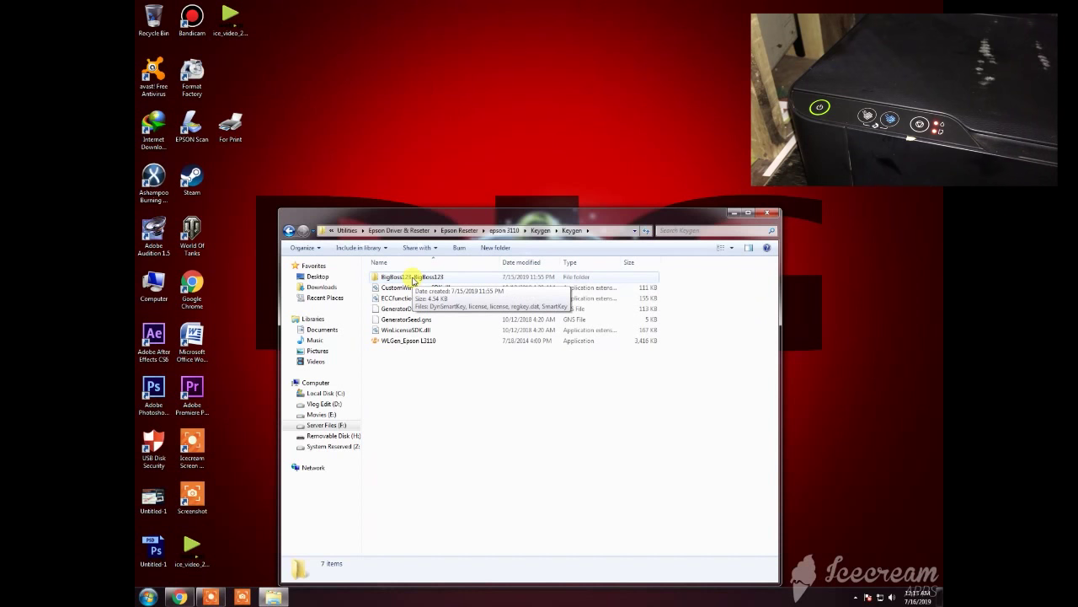
# - Launch the WLGen_Epson L3110 application from the Keygen folder
pyautogui.click(413, 278)
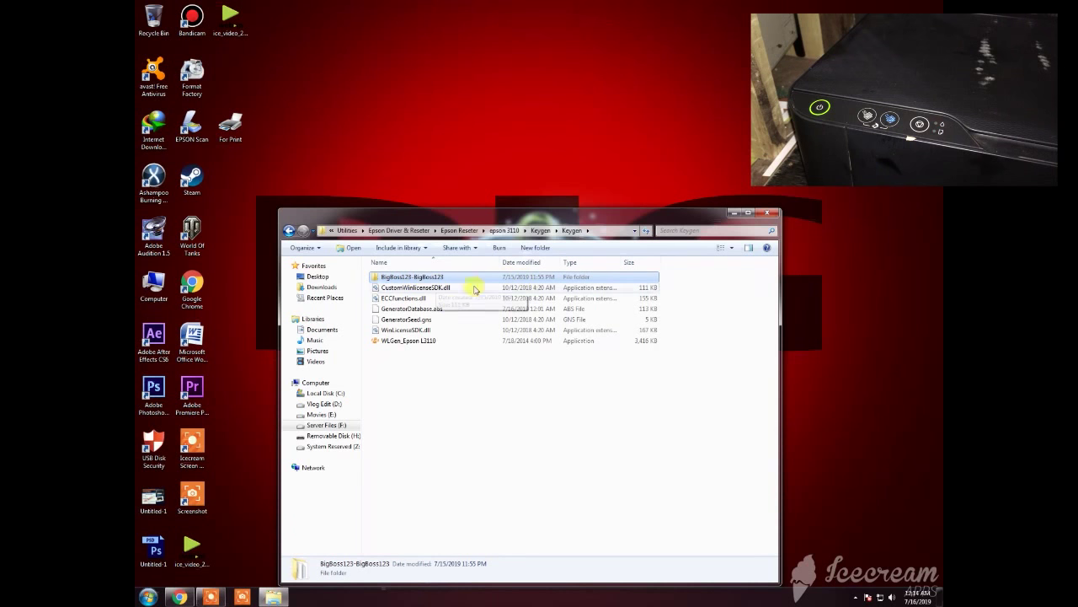
pyautogui.click(423, 341)
pyautogui.doubleClick(500, 339)
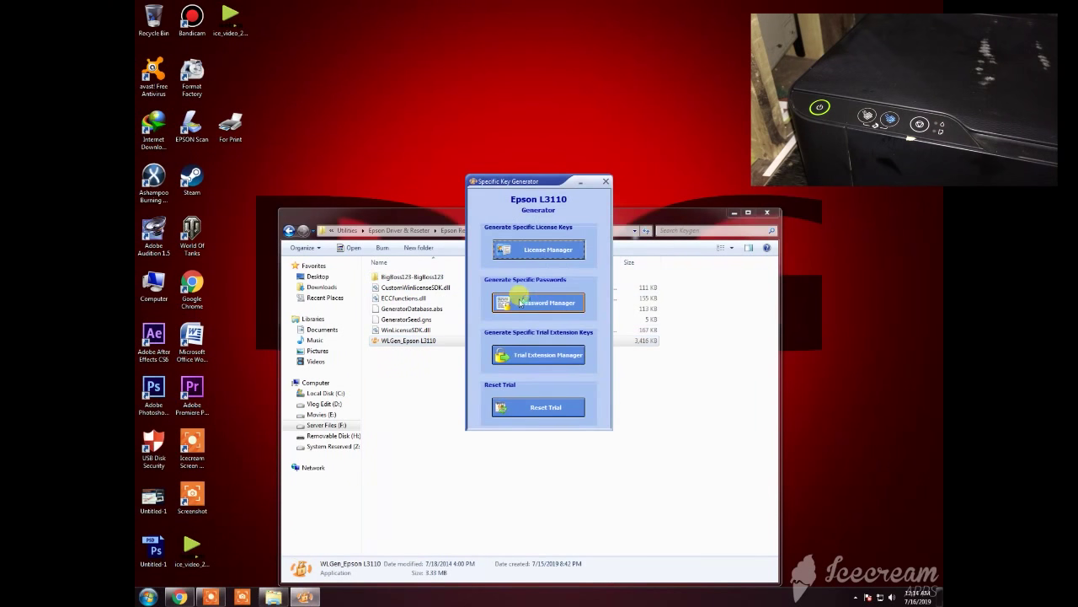
# - Open the License Manager and delete the existing BigBoss123 license
pyautogui.click(543, 251)
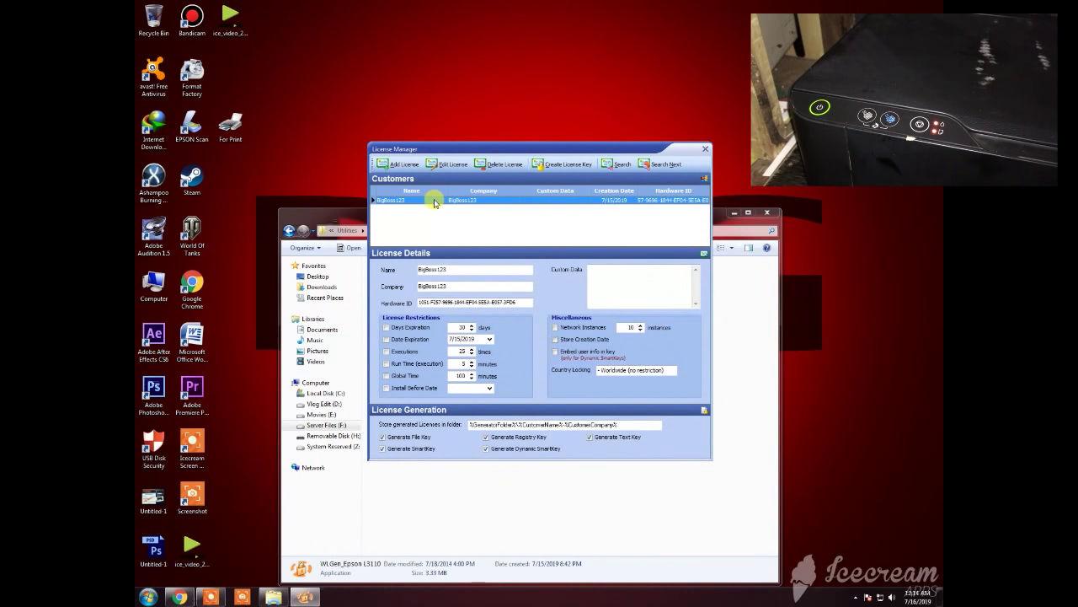
pyautogui.click(501, 164)
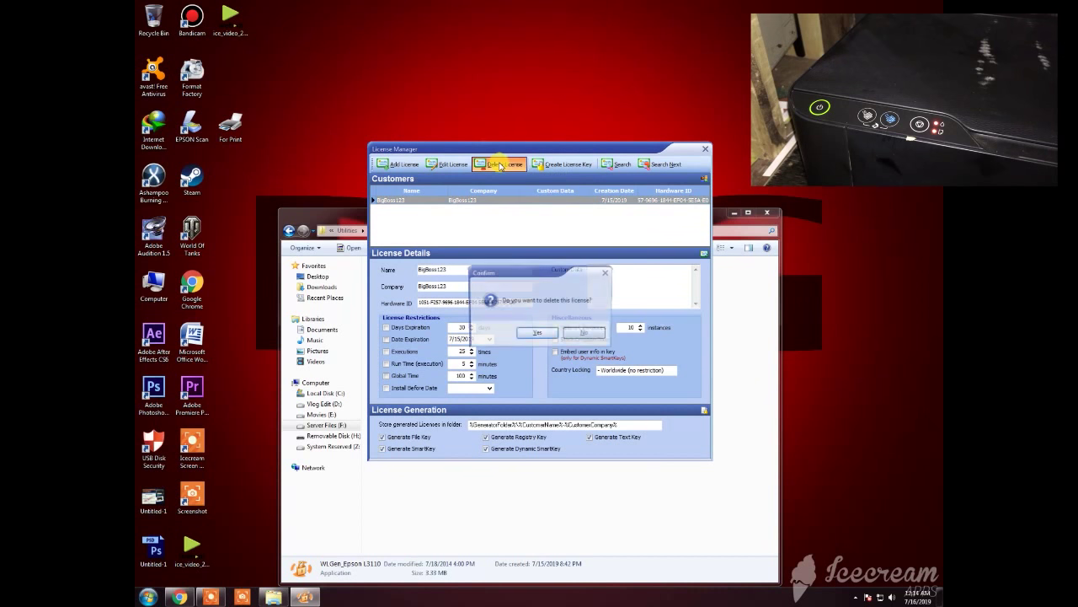
pyautogui.click(540, 334)
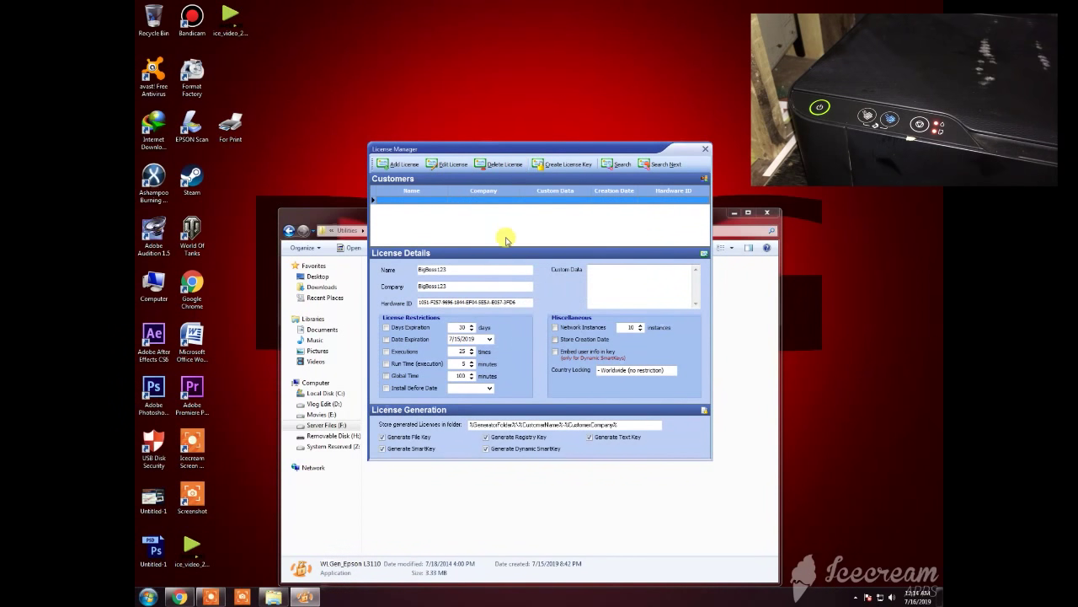
# - Start a new license with customer "Big Boss 123" and company "Brig boss"
pyautogui.click(404, 166)
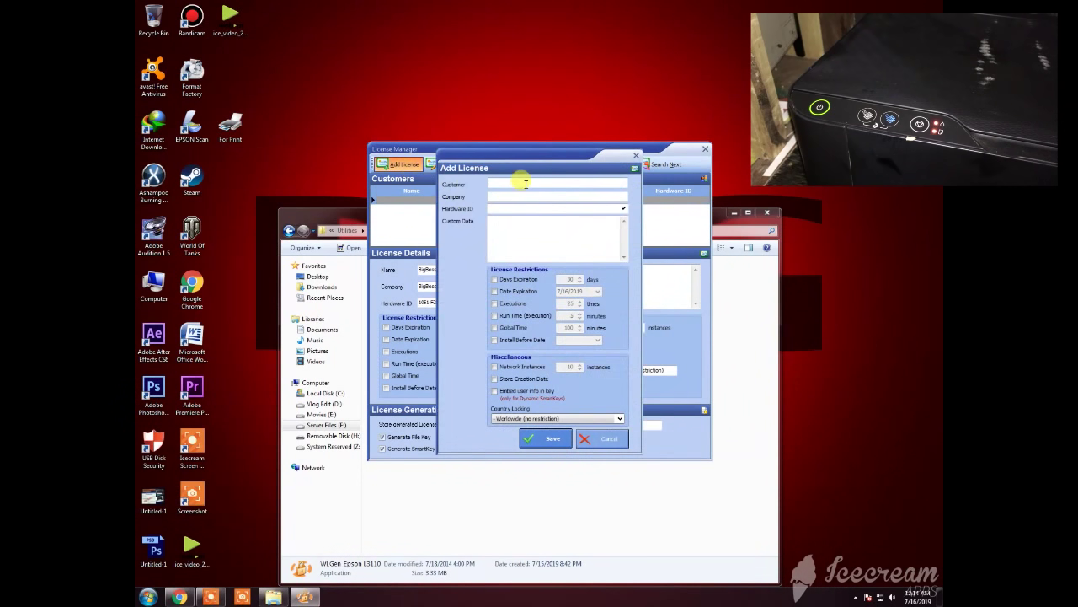
pyautogui.write('B')
pyautogui.write('ig Boss L3')
pyautogui.click(492, 196)
pyautogui.write('Big boss')
pyautogui.click(514, 224)
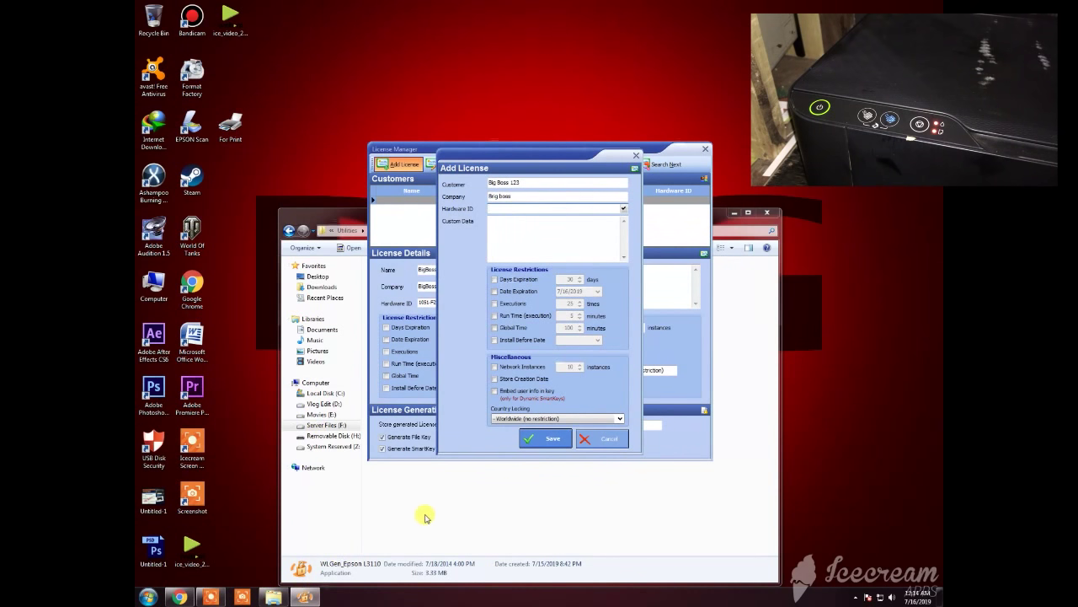
# - Open the rodelkey text file in the epson 3110 folder and copy the hardware ID on its last line
pyautogui.click(311, 221)
pyautogui.click(288, 230)
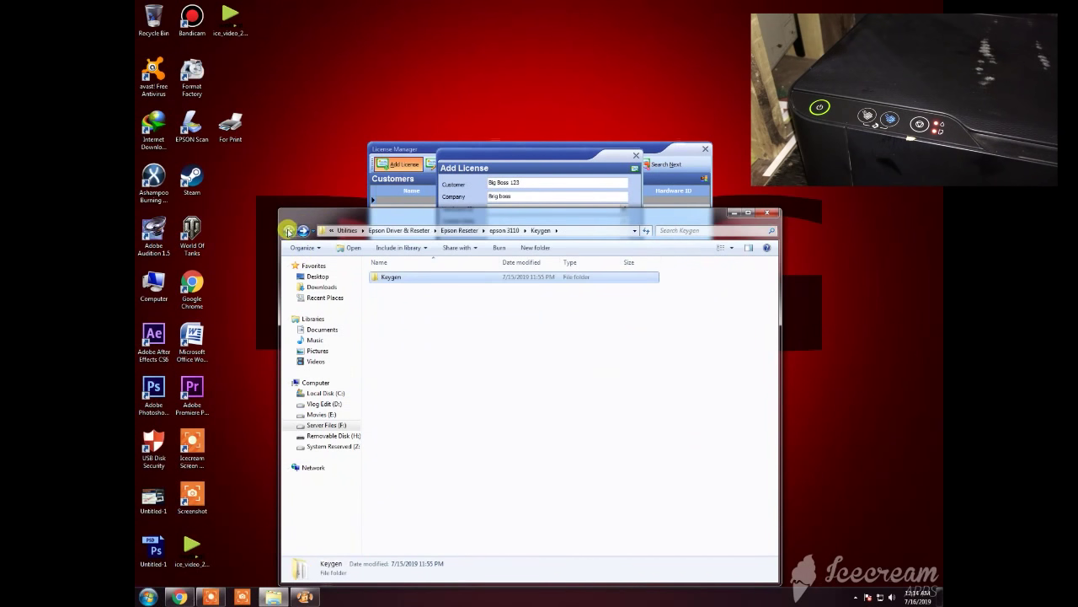
pyautogui.doubleClick(390, 298)
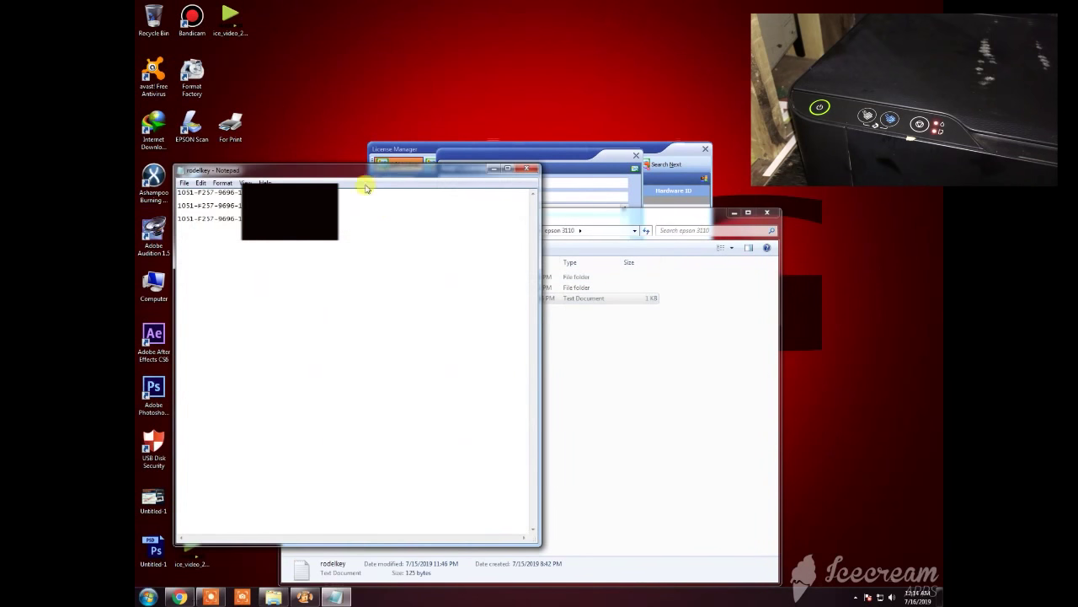
pyautogui.moveTo(344, 218); pyautogui.dragTo(179, 217)
pyautogui.rightClick(197, 219)
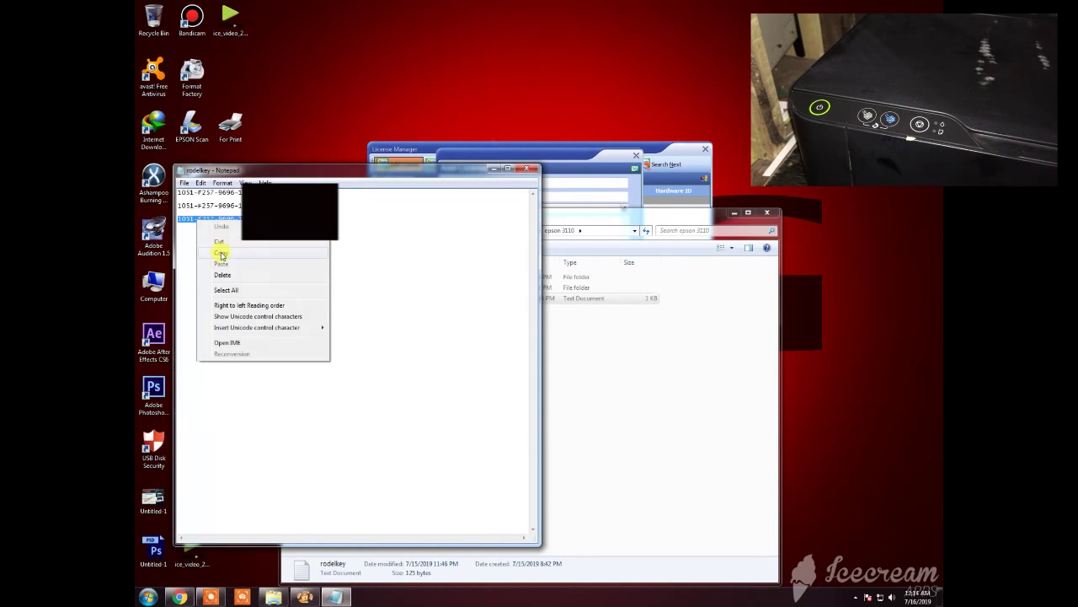
pyautogui.click(223, 255)
# - Save the new license with the copied hardware ID pasted in, and create its license keys
pyautogui.click(565, 163)
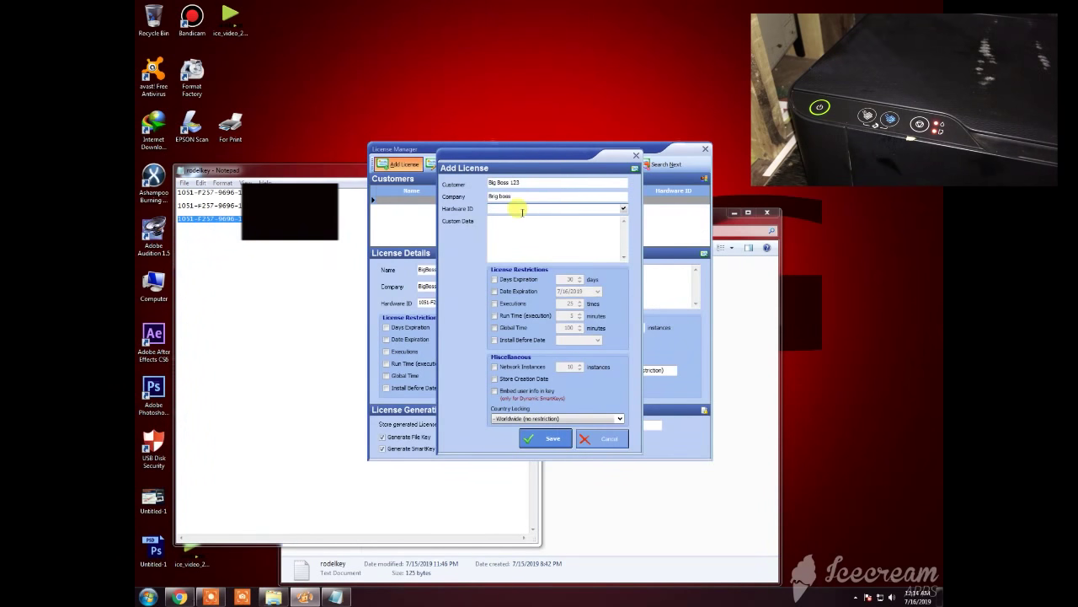
pyautogui.hotkey('ctrl', 'v')
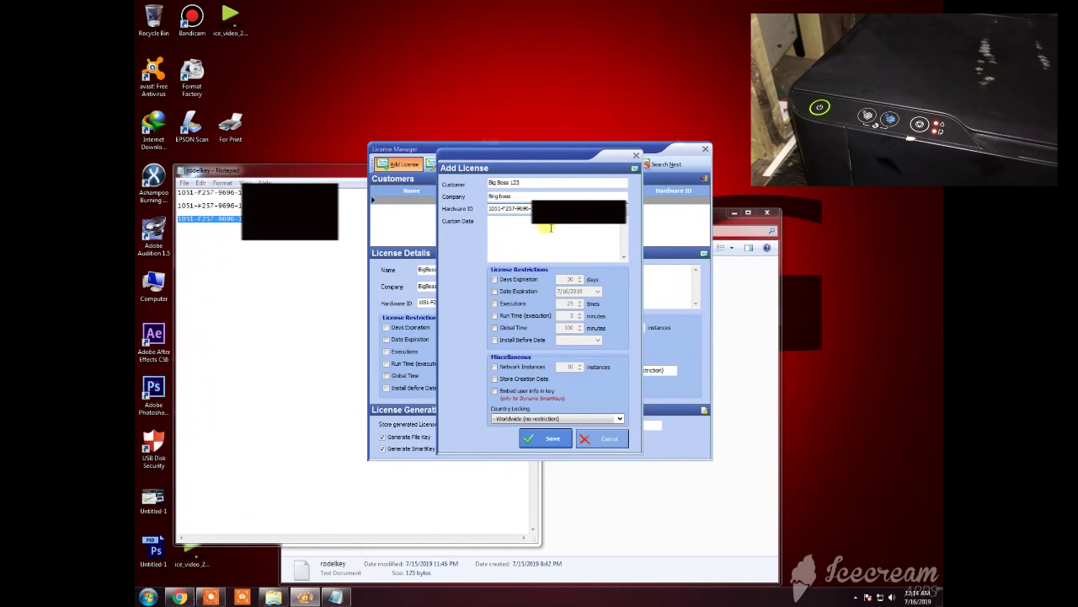
pyautogui.click(548, 443)
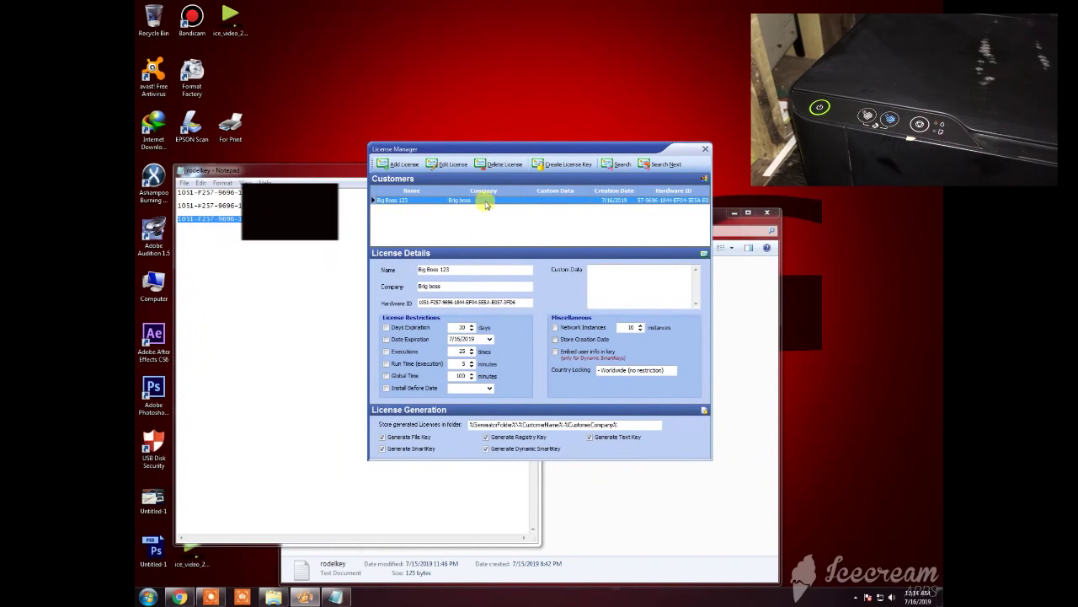
pyautogui.click(568, 165)
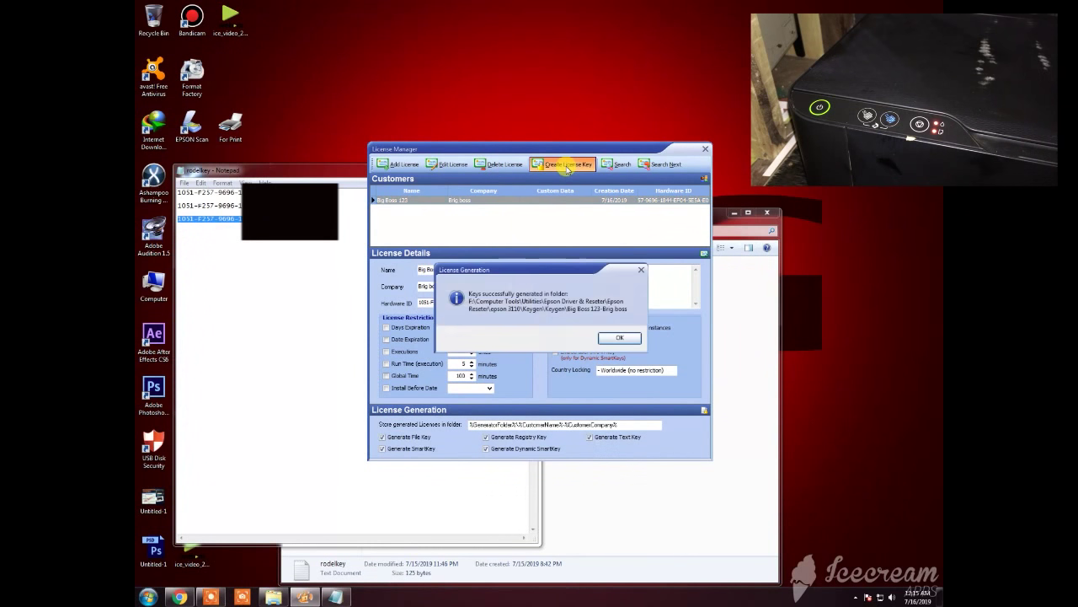
pyautogui.click(617, 339)
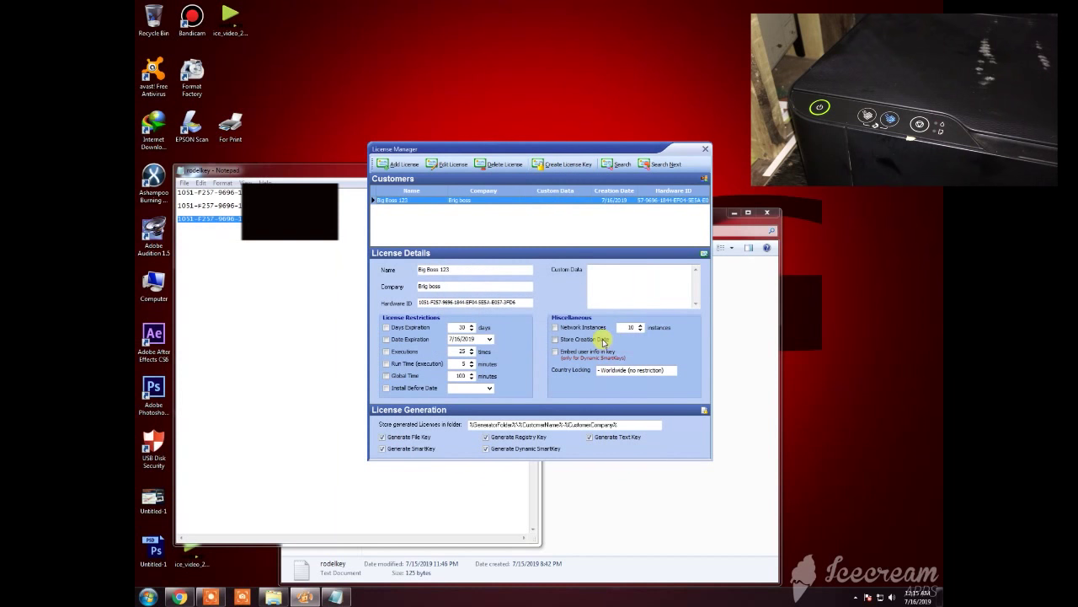
# - Copy all five generated license files from the "Big Boss 123-Brig boss" folder inside Keygen > Keygen
pyautogui.click(725, 312)
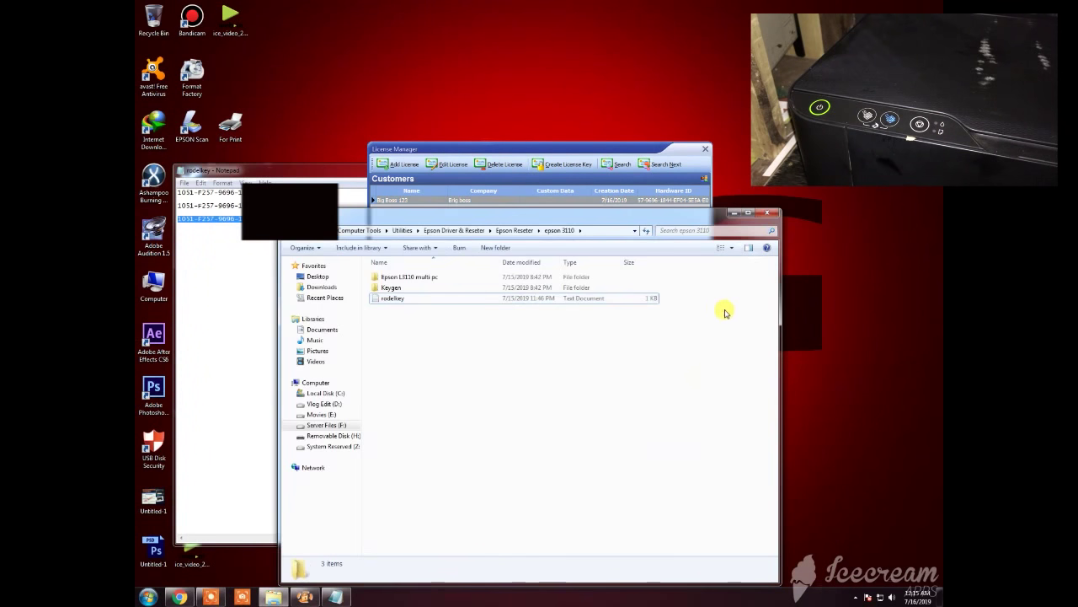
pyautogui.doubleClick(391, 287)
pyautogui.doubleClick(390, 279)
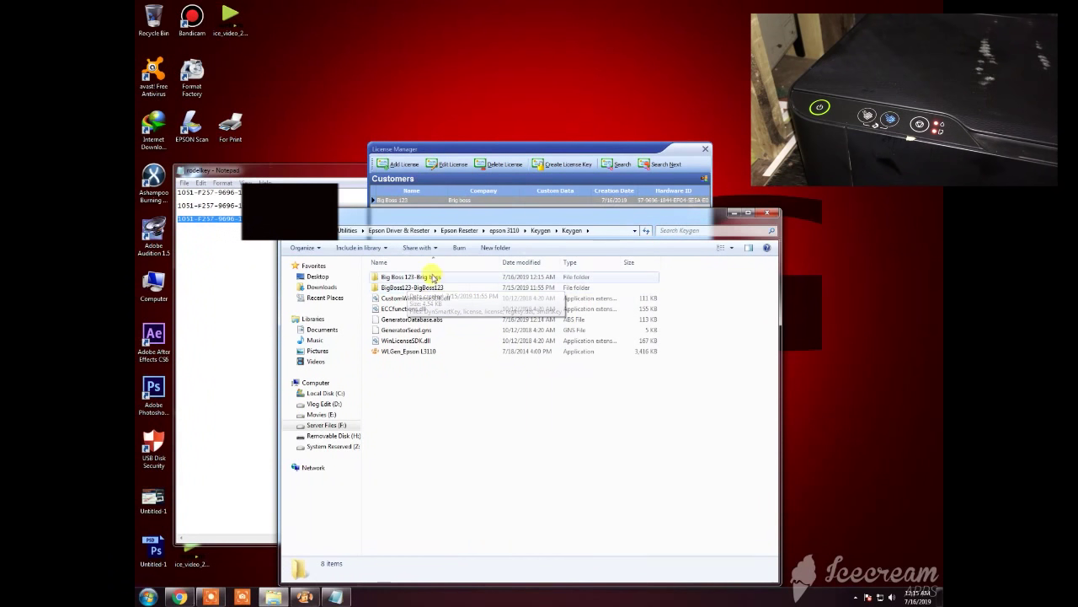
pyautogui.doubleClick(438, 278)
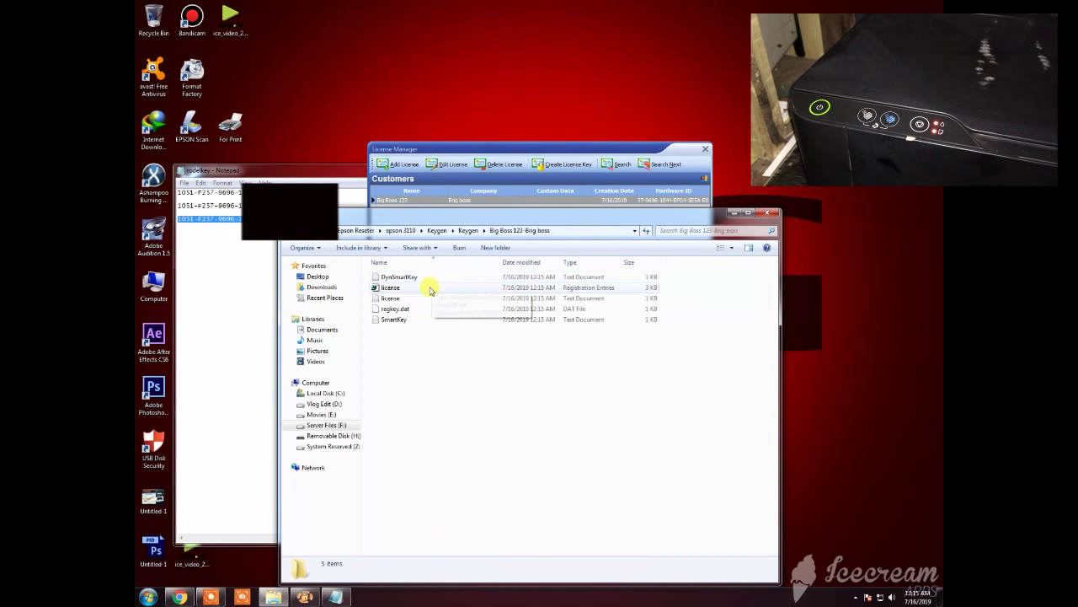
pyautogui.moveTo(427, 342); pyautogui.dragTo(384, 278)
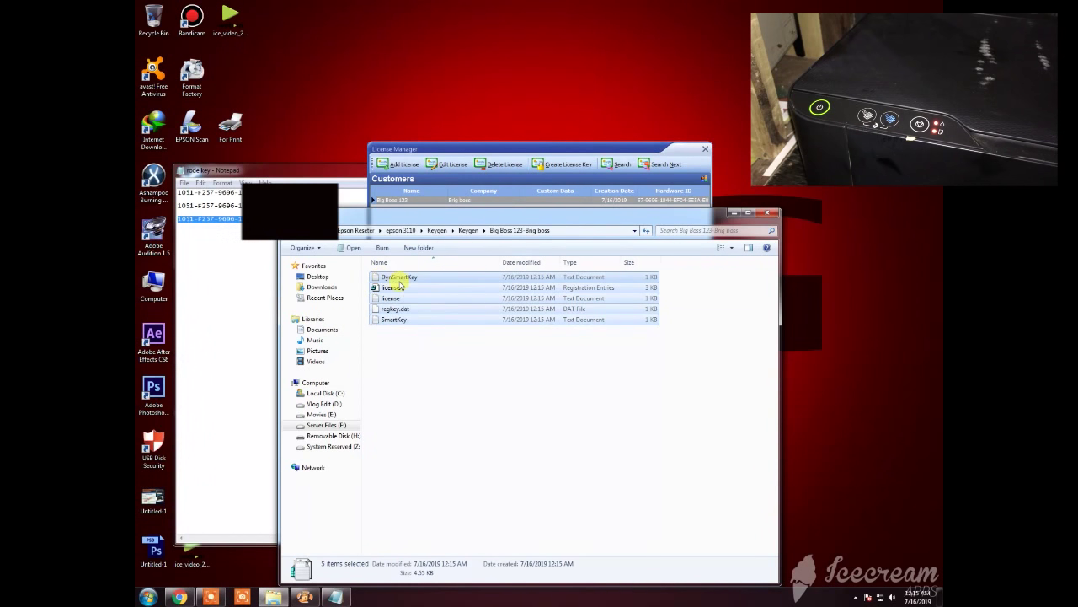
pyautogui.rightClick(401, 283)
pyautogui.click(429, 367)
# - Paste the copied license files into the inner "Epson L3110 multi pc" folder under epson 3110, replacing the existing ones
pyautogui.click(290, 236)
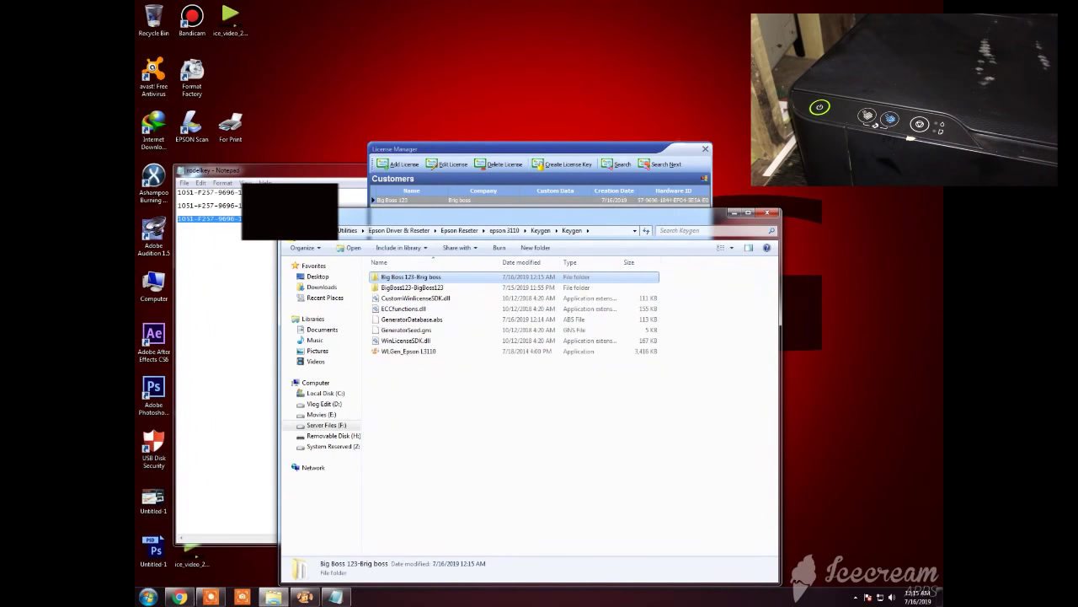
pyautogui.click(290, 236)
pyautogui.click(289, 236)
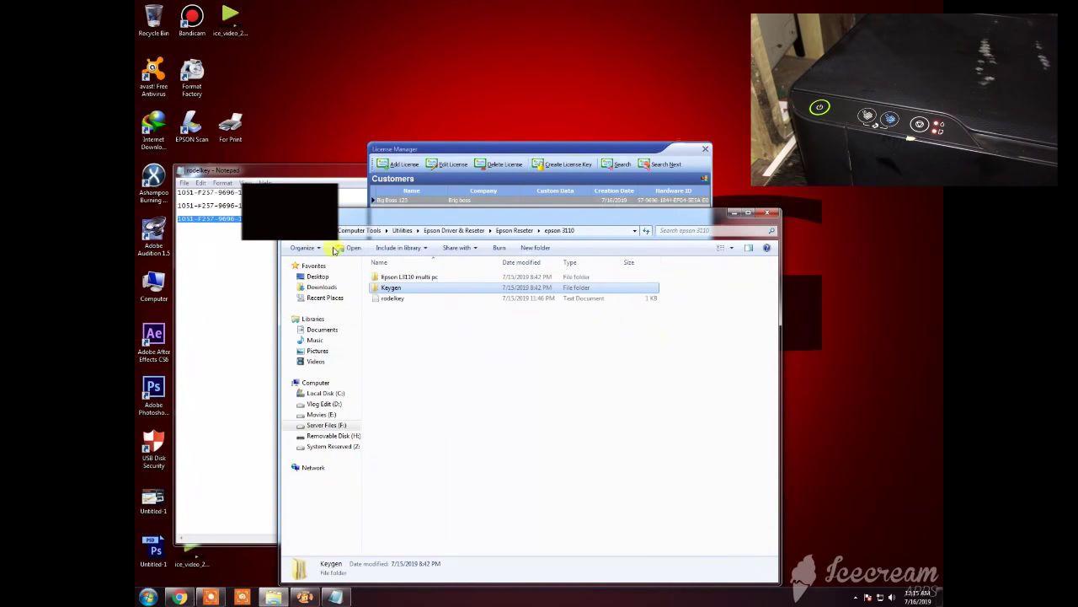
pyautogui.doubleClick(408, 278)
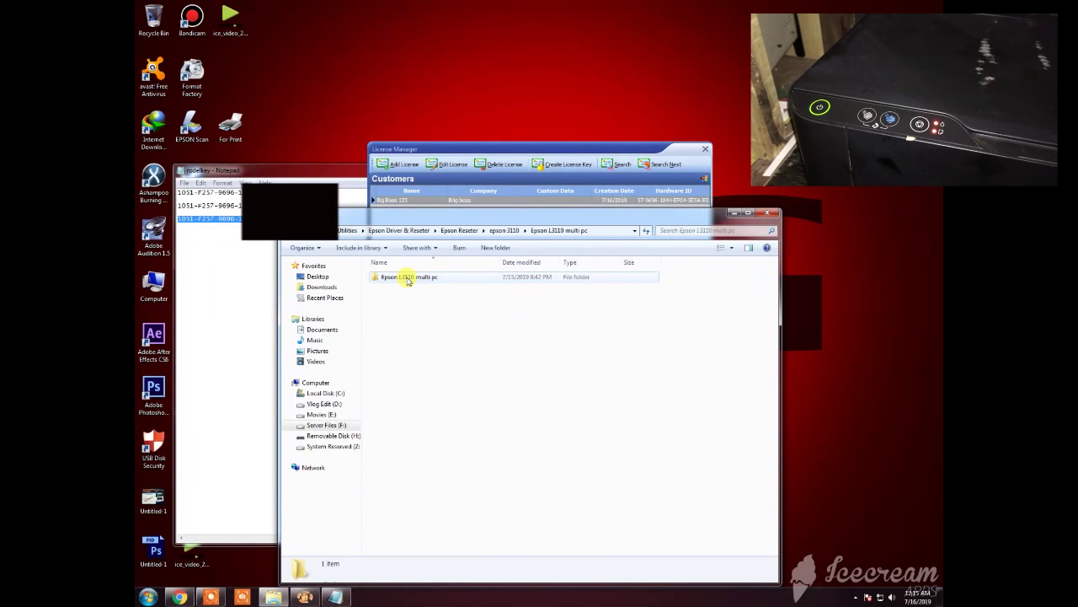
pyautogui.doubleClick(408, 278)
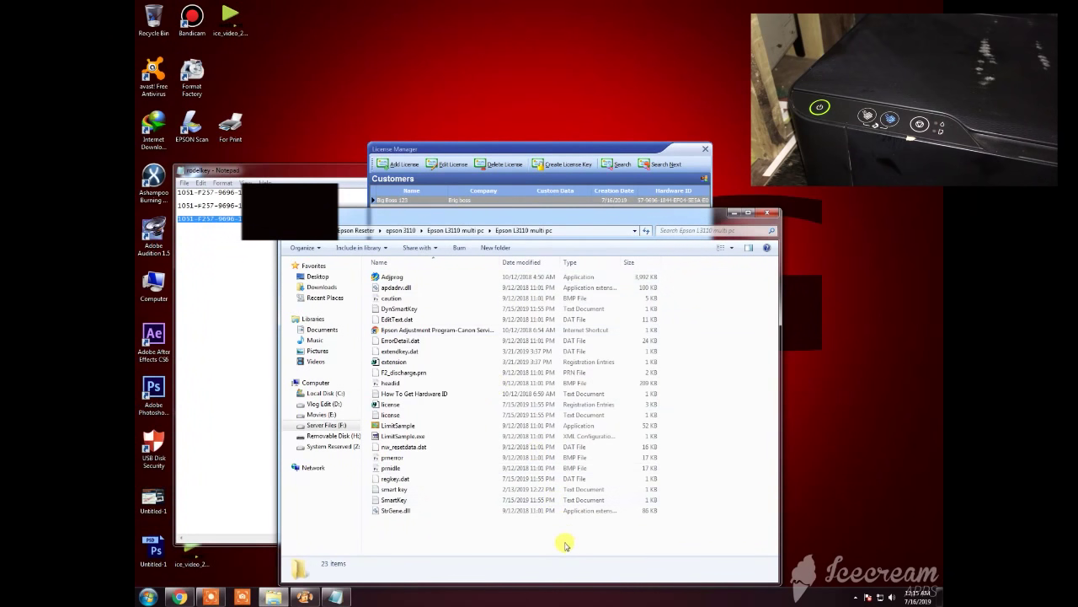
pyautogui.hotkey('ctrl', 'v')
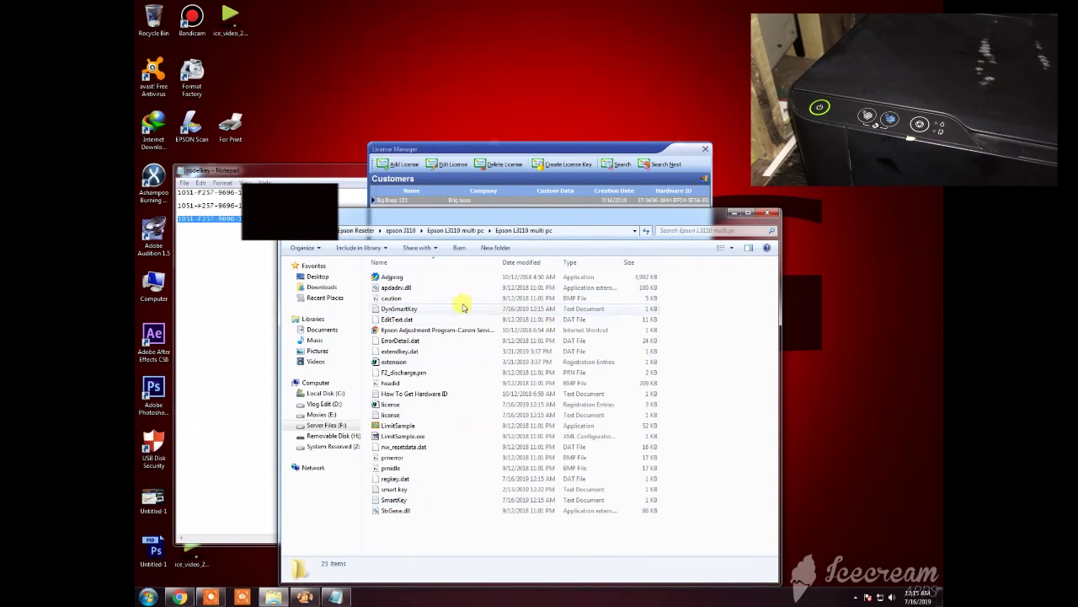
# - Run Adjprog as administrator and accept the registration message to open the adjustment program
pyautogui.click(387, 277)
pyautogui.rightClick(390, 277)
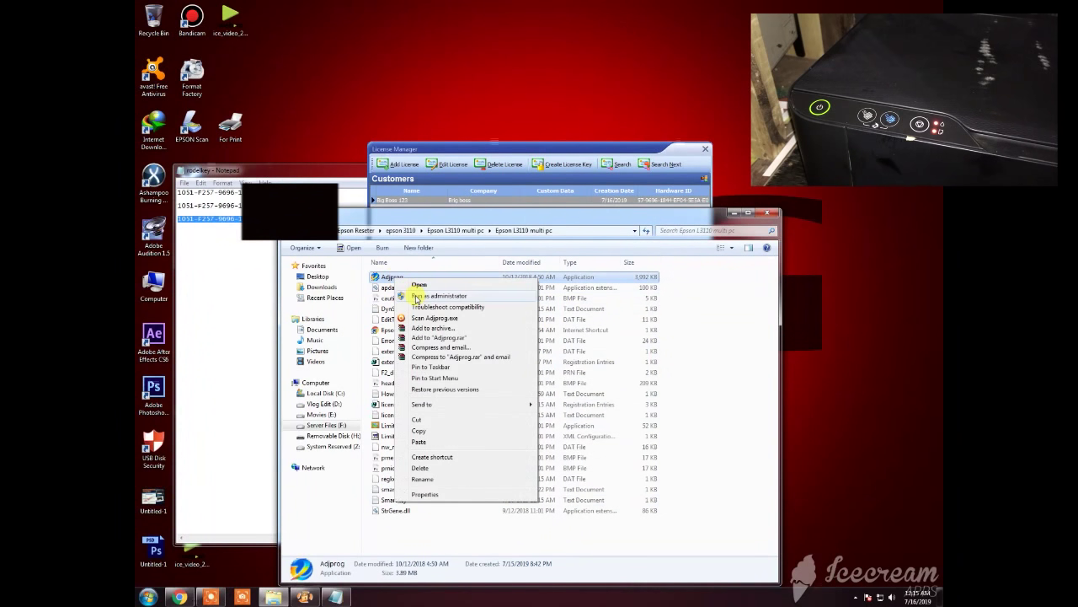
pyautogui.click(415, 296)
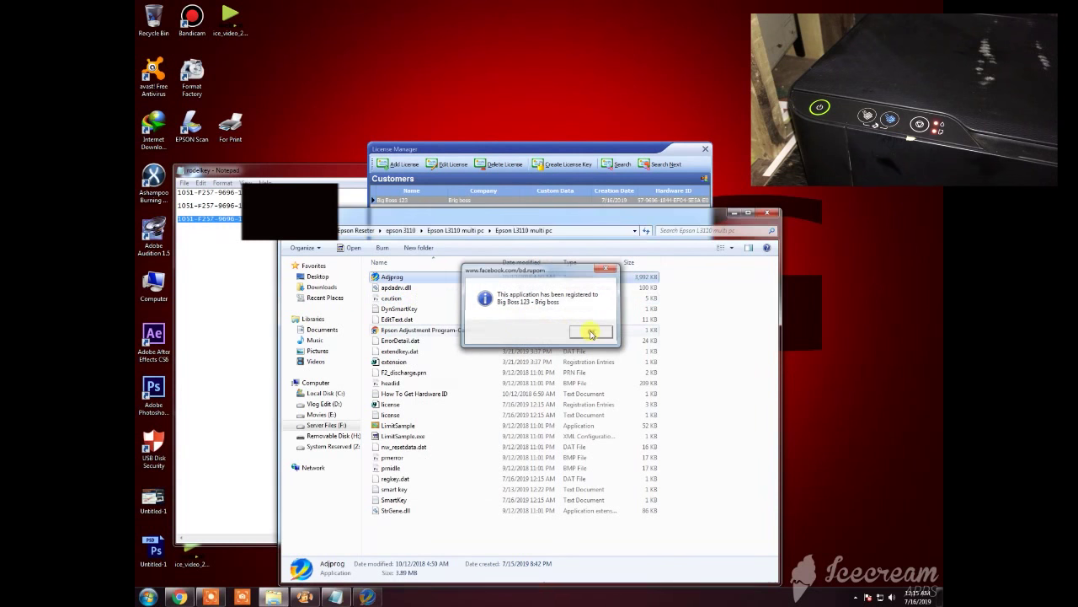
pyautogui.click(592, 332)
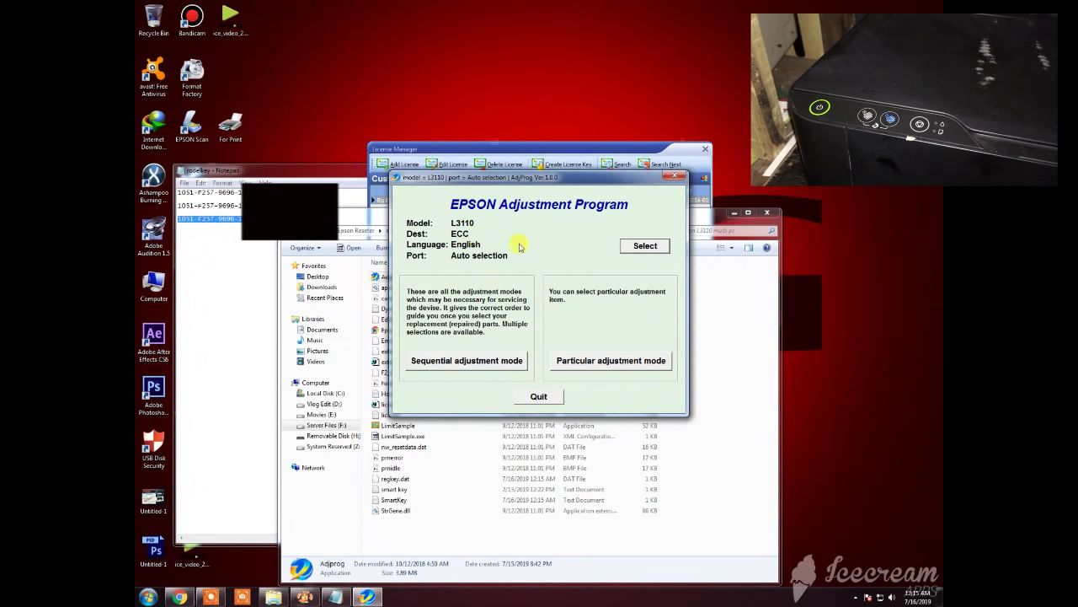
# - Enter the particular adjustment mode and open the Waste ink pad counter maintenance item
pyautogui.click(626, 364)
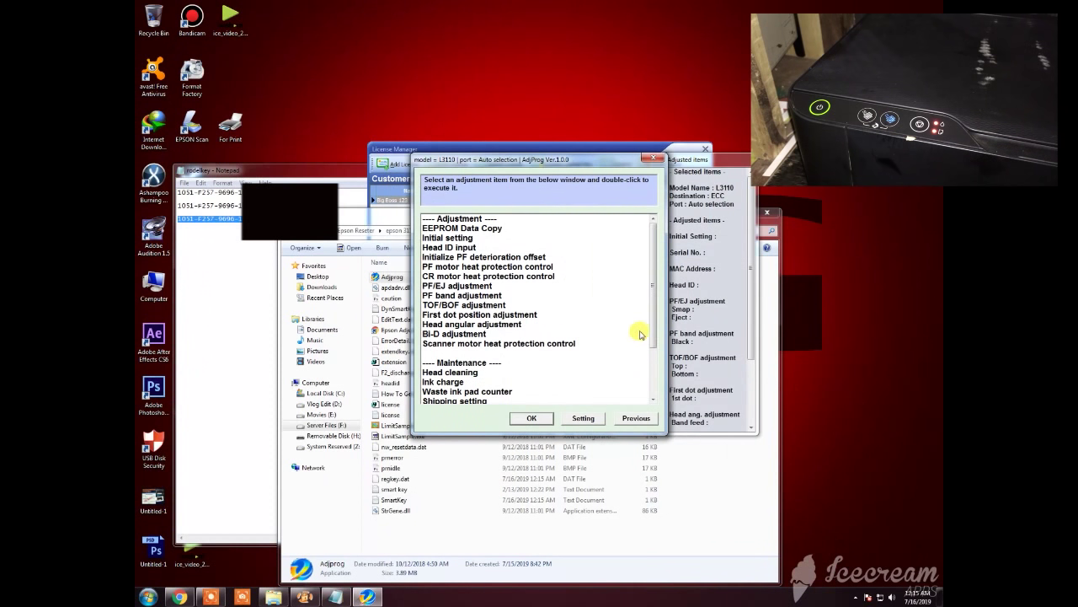
pyautogui.moveTo(653, 254); pyautogui.dragTo(653, 316)
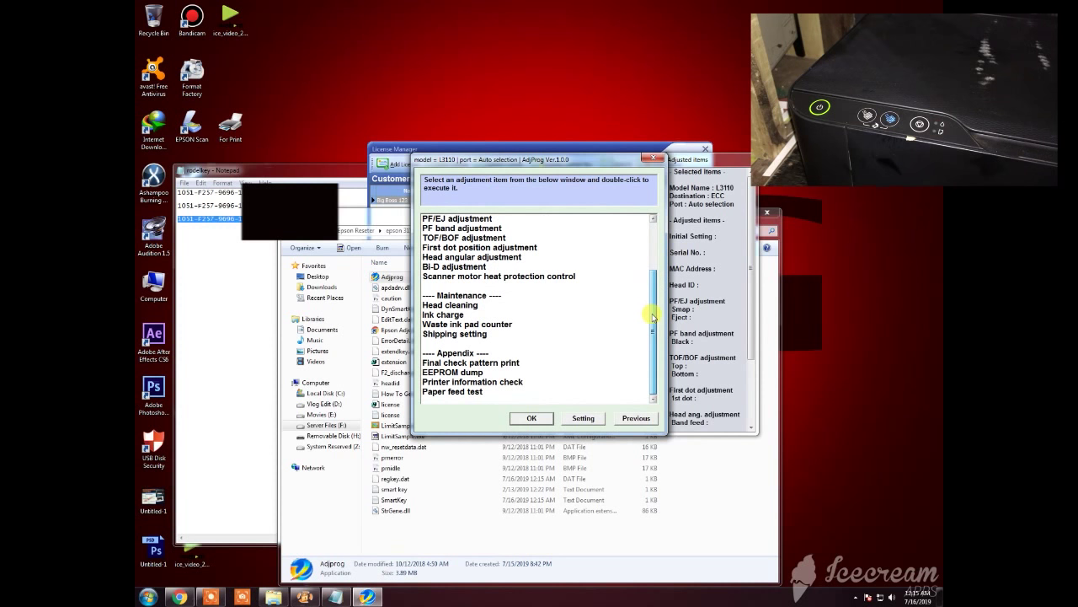
pyautogui.click(503, 327)
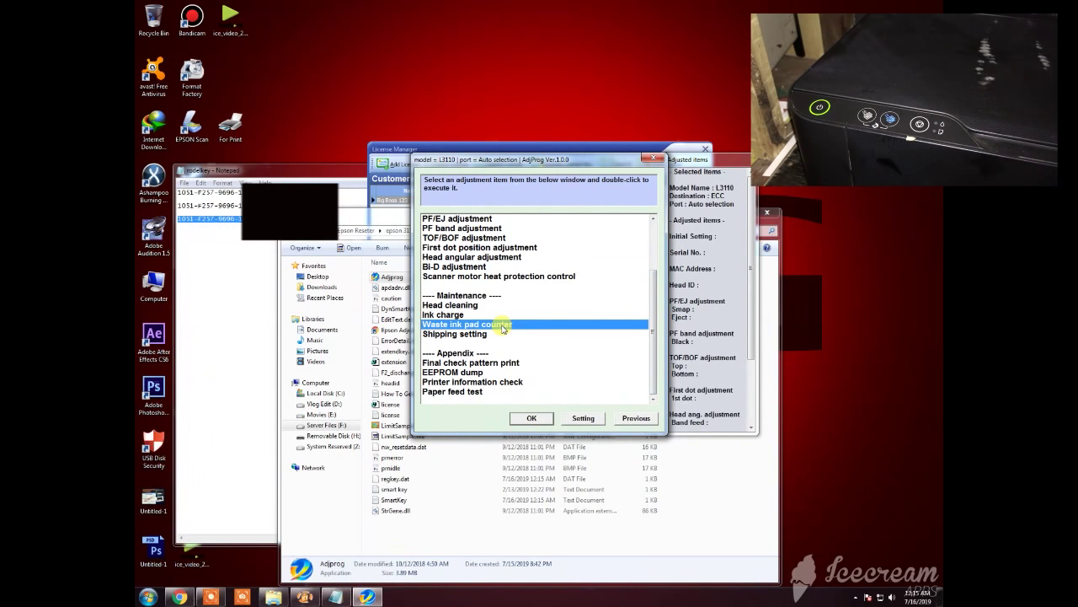
pyautogui.click(533, 418)
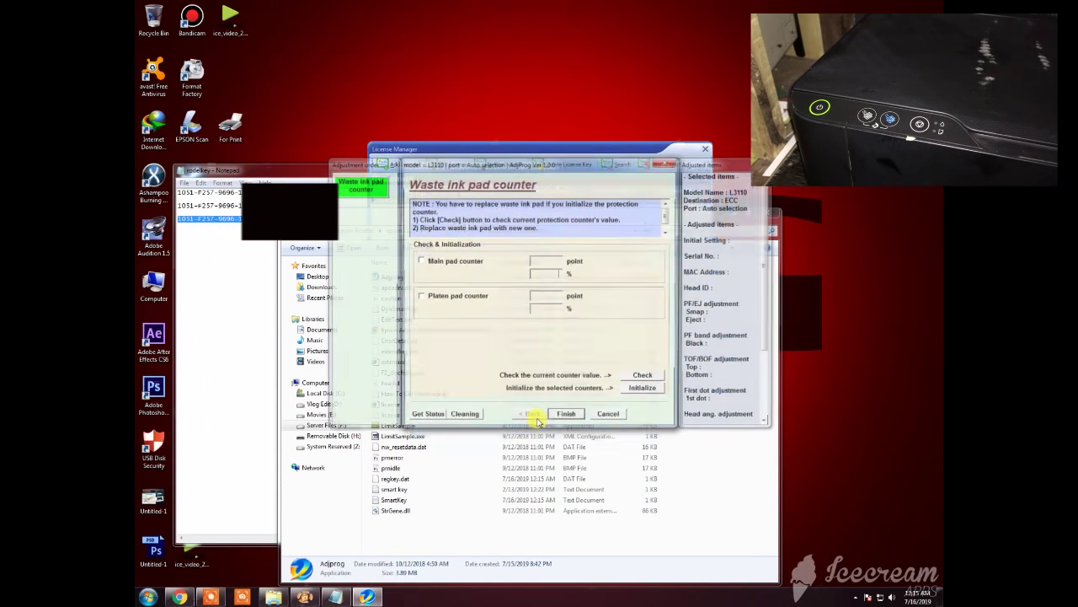
# - Check the main pad counter's current value, and initialize that counter
pyautogui.click(420, 261)
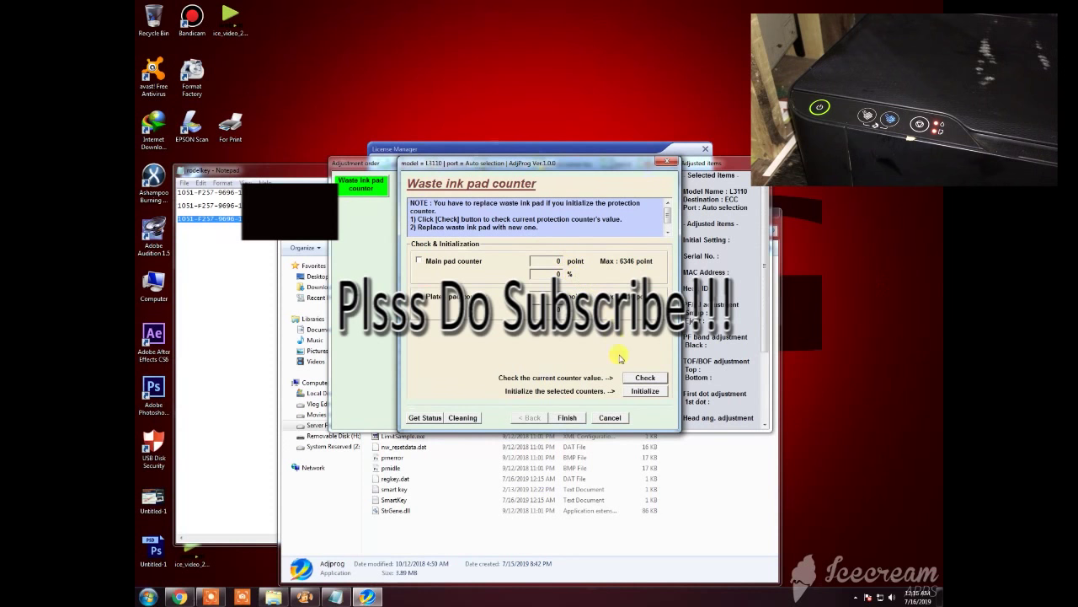
pyautogui.click(420, 262)
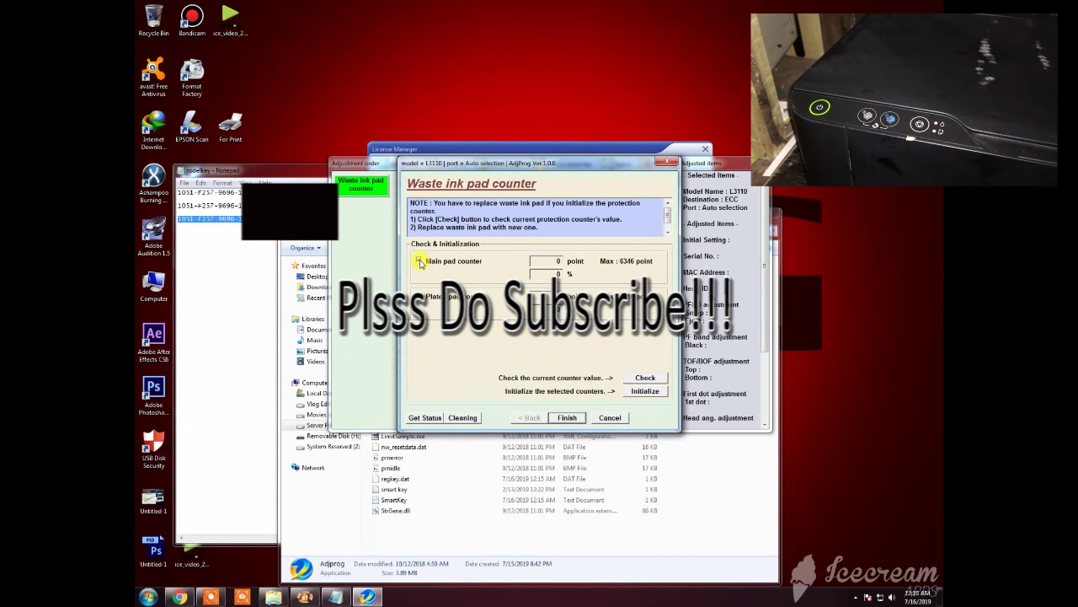
pyautogui.click(645, 392)
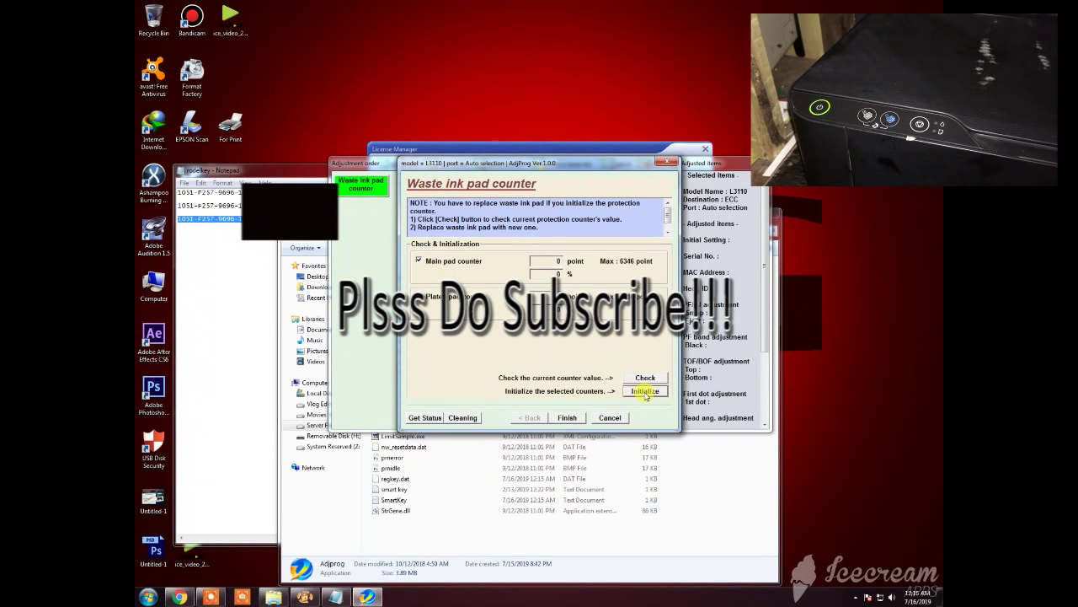